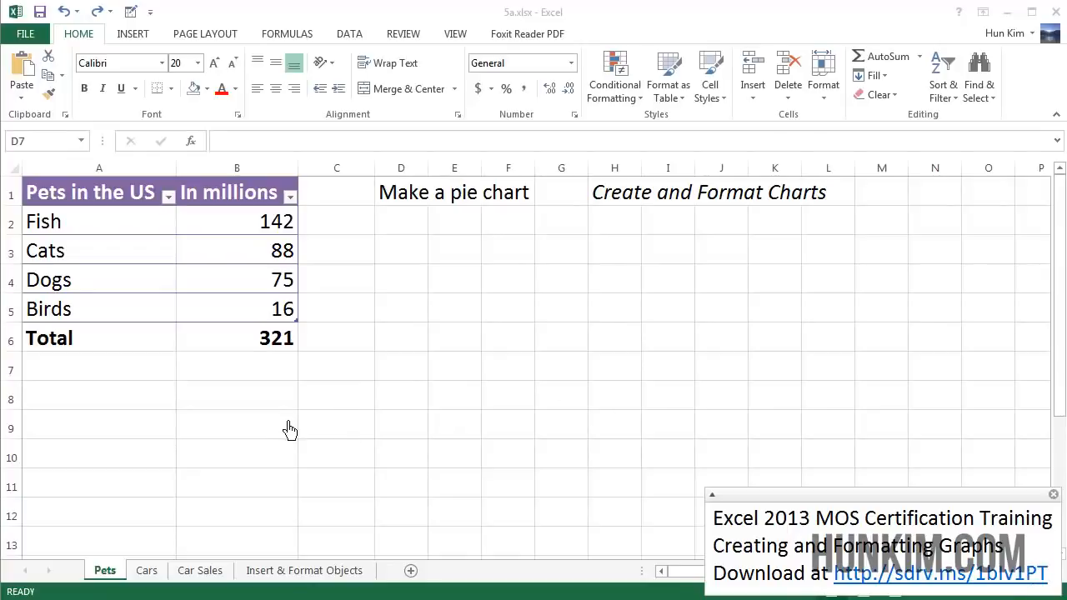
Examine the pet counts and total in the table by selecting its cells one by one.
{"action": "left_click", "coordinate": [122, 225]}
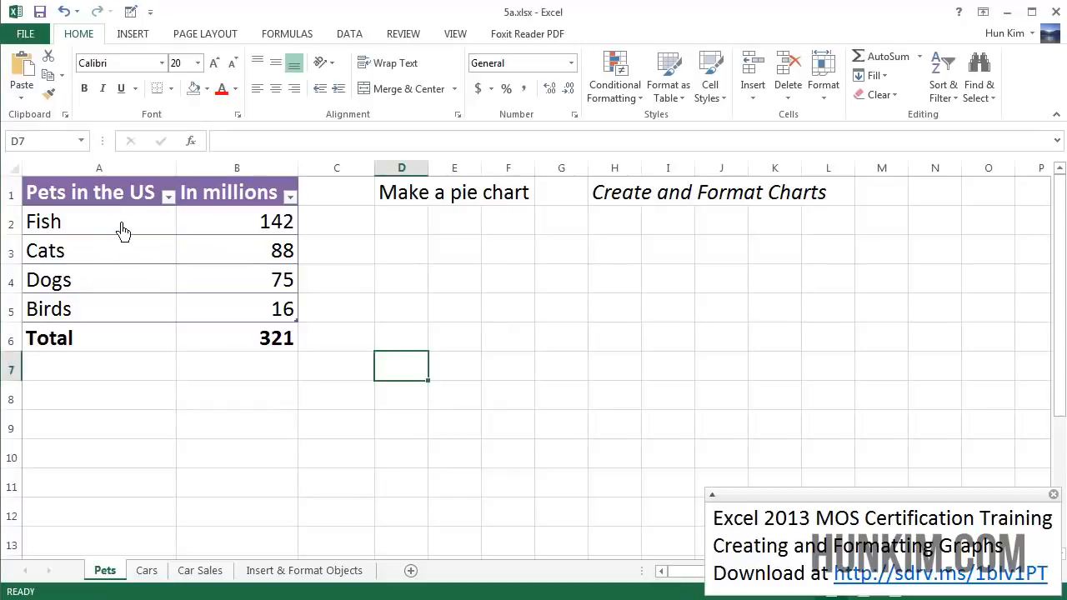
{"action": "left_click", "coordinate": [116, 233]}
{"action": "left_click", "coordinate": [247, 241]}
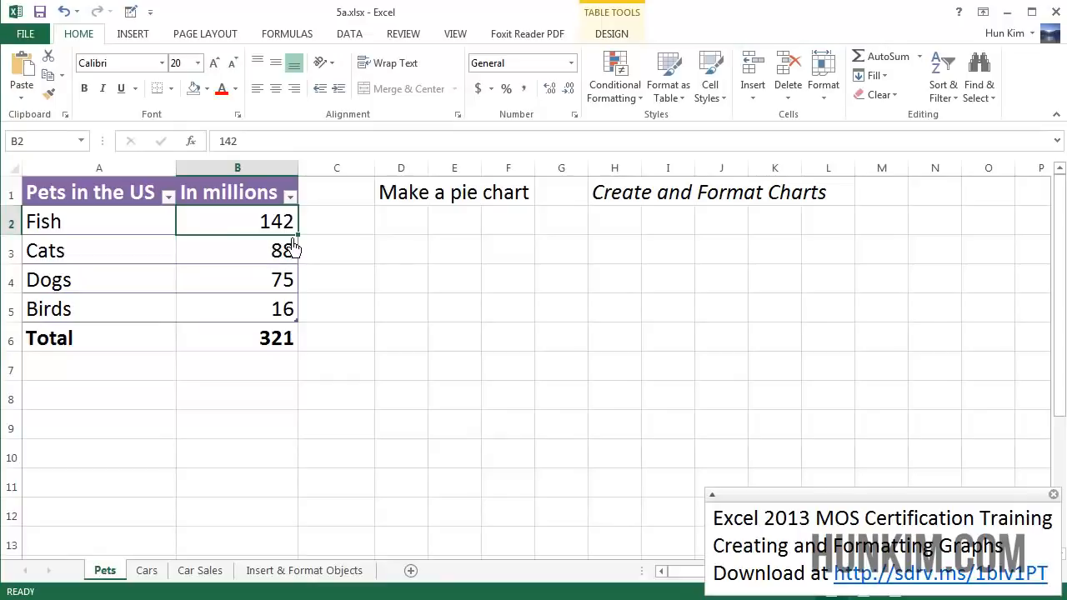
{"action": "left_click", "coordinate": [263, 260]}
{"action": "left_click", "coordinate": [262, 281]}
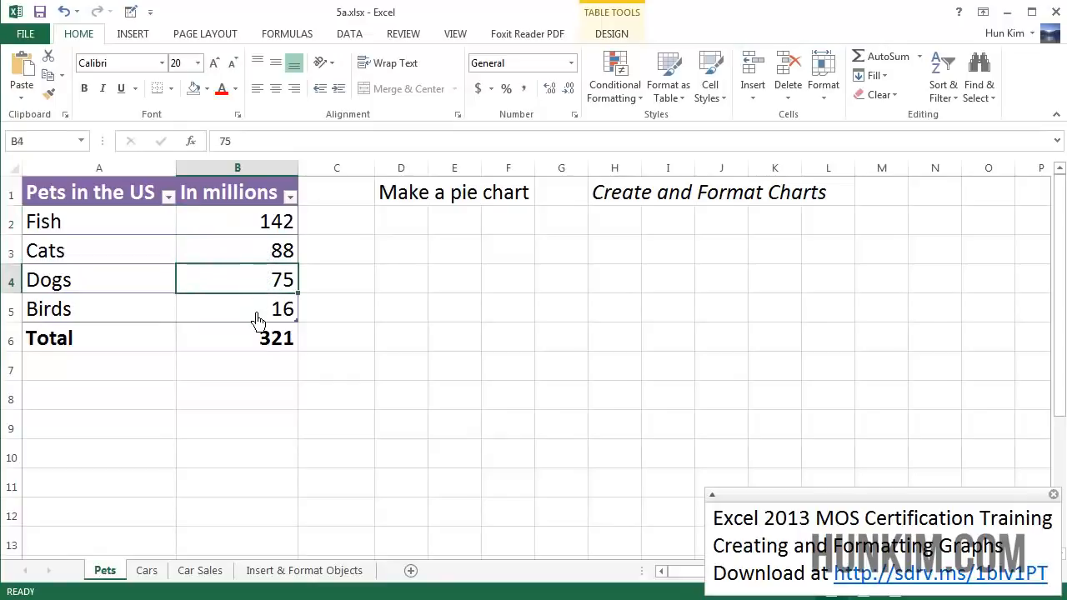
{"action": "left_click", "coordinate": [259, 315]}
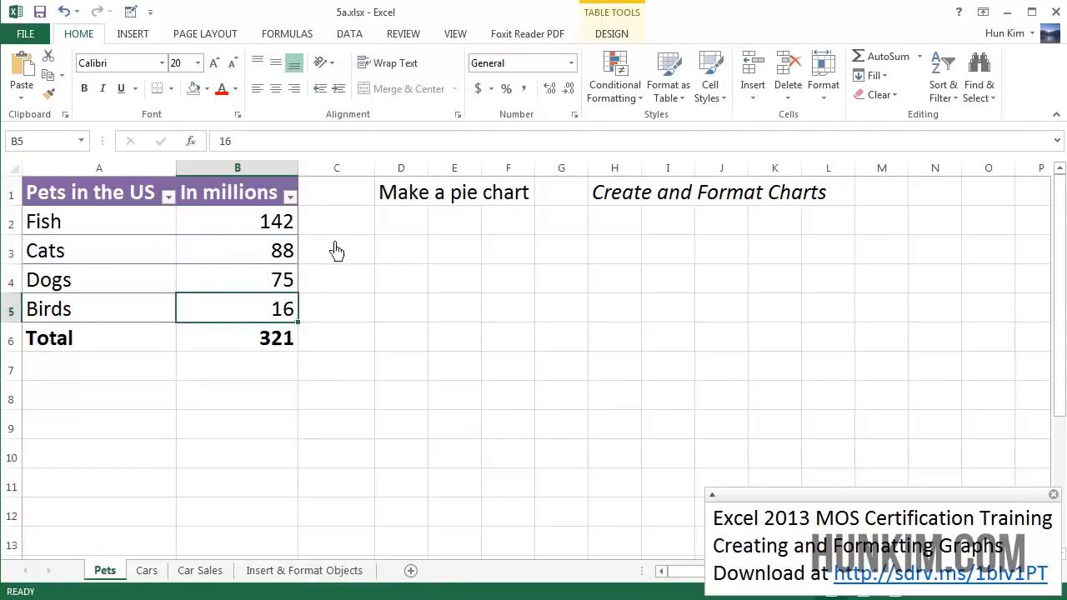
{"action": "left_click", "coordinate": [276, 349]}
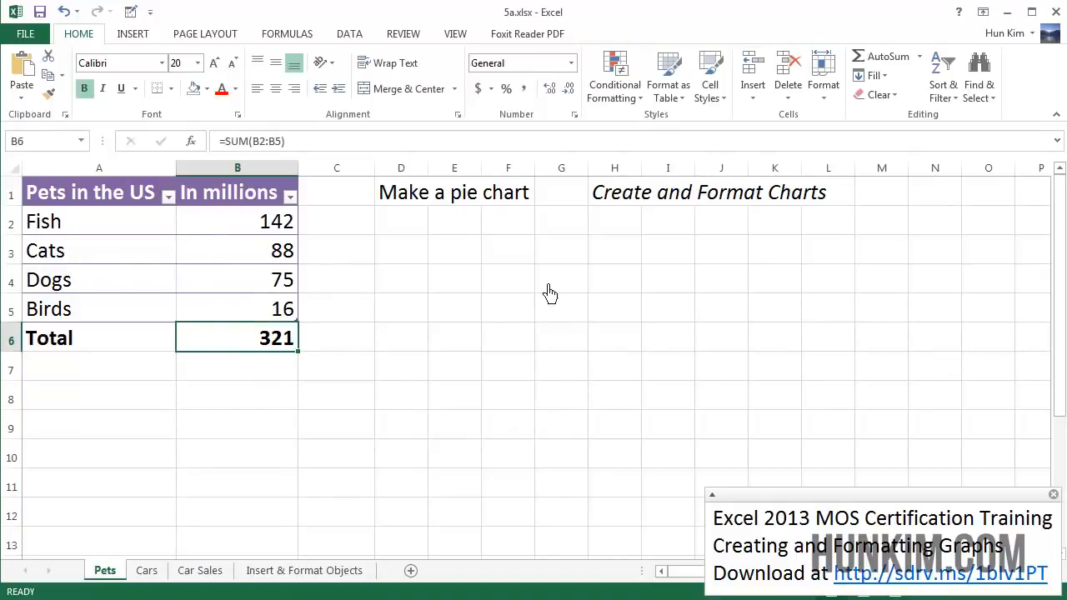
{"action": "left_click", "coordinate": [417, 202]}
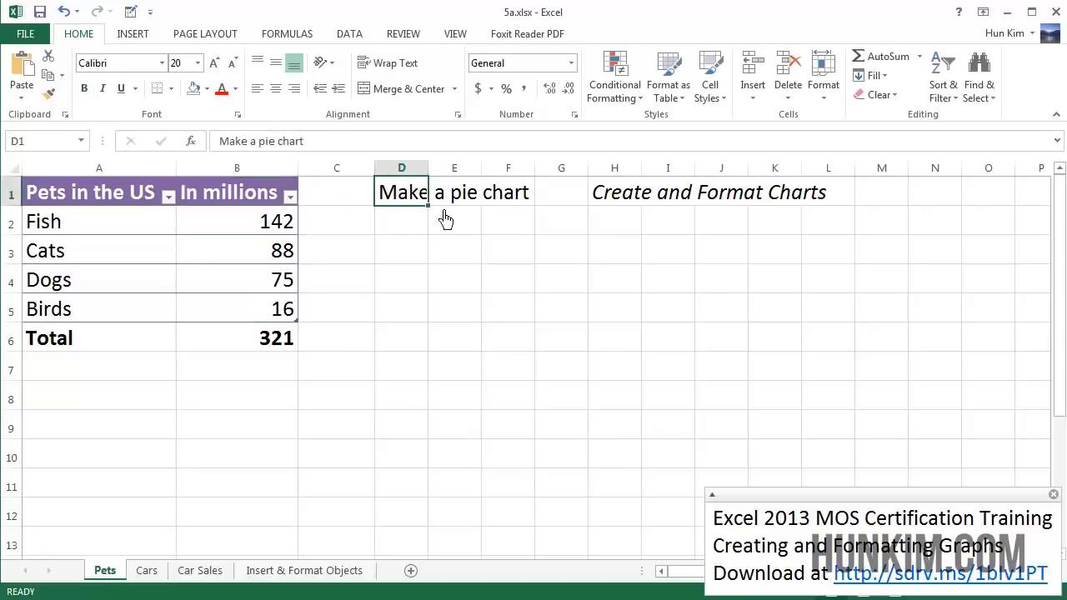
{"action": "left_click", "coordinate": [200, 428]}
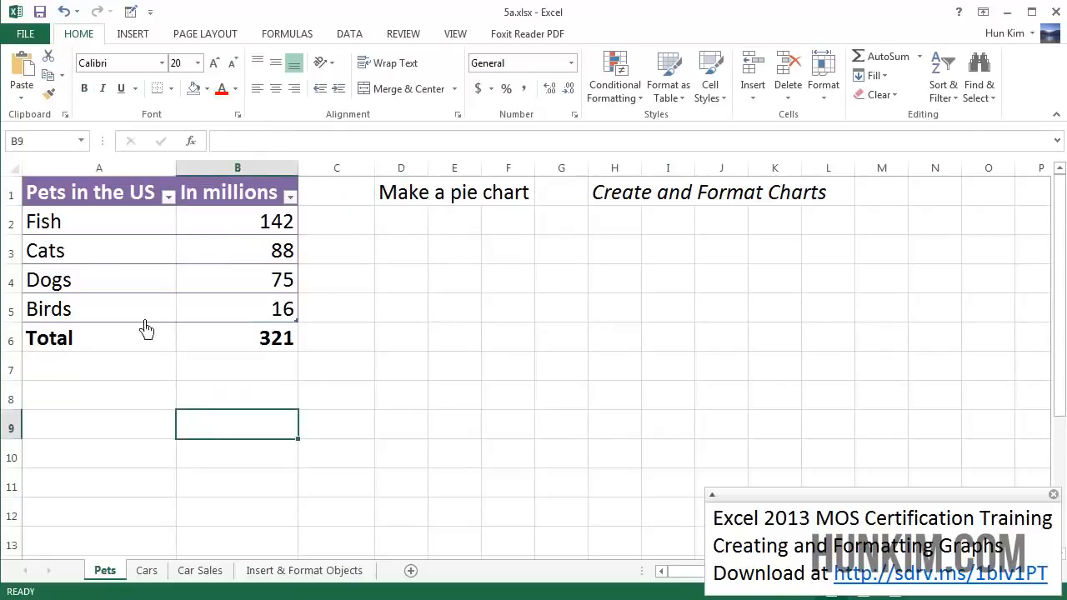
Select the pet names and counts without the total row and insert a 2-D pie chart.
{"action": "left_click", "coordinate": [88, 206]}
{"action": "left_click_drag", "start_coordinate": [90, 212], "coordinate": [250, 317]}
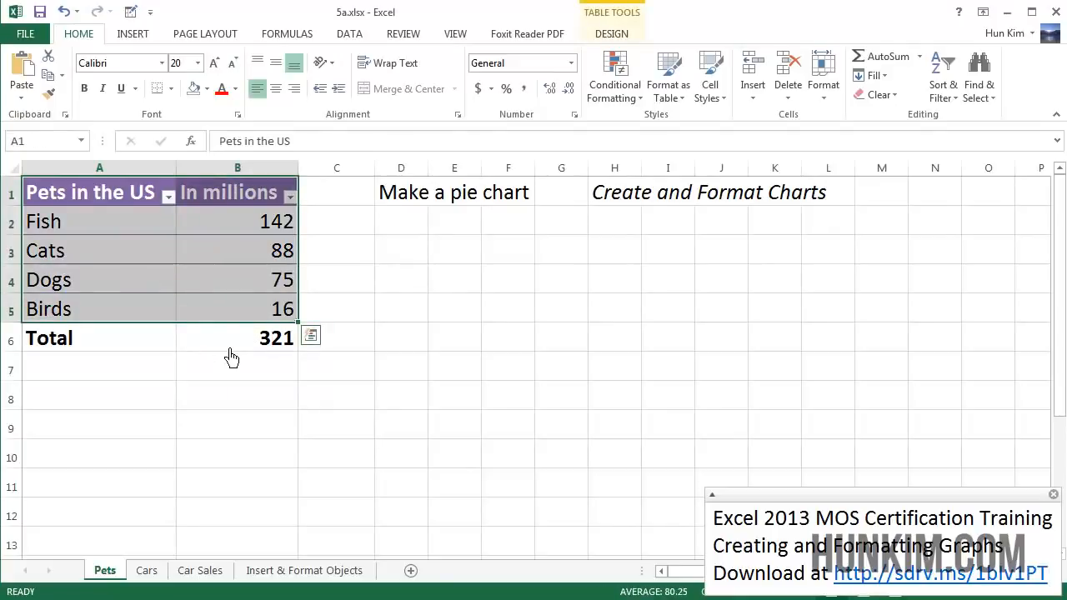
{"action": "left_click", "coordinate": [131, 39]}
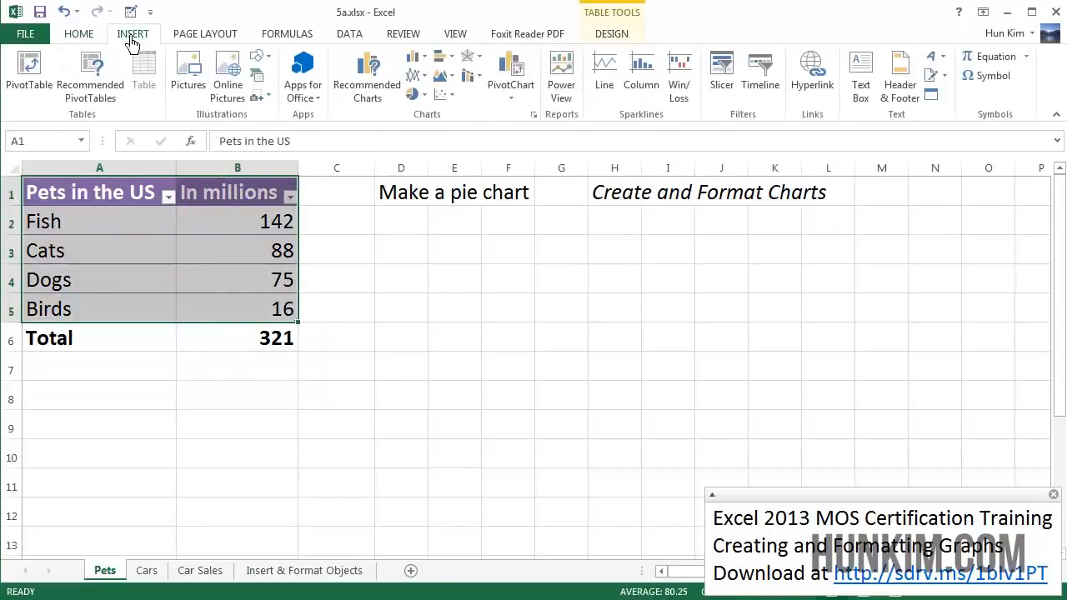
{"action": "left_click", "coordinate": [424, 107]}
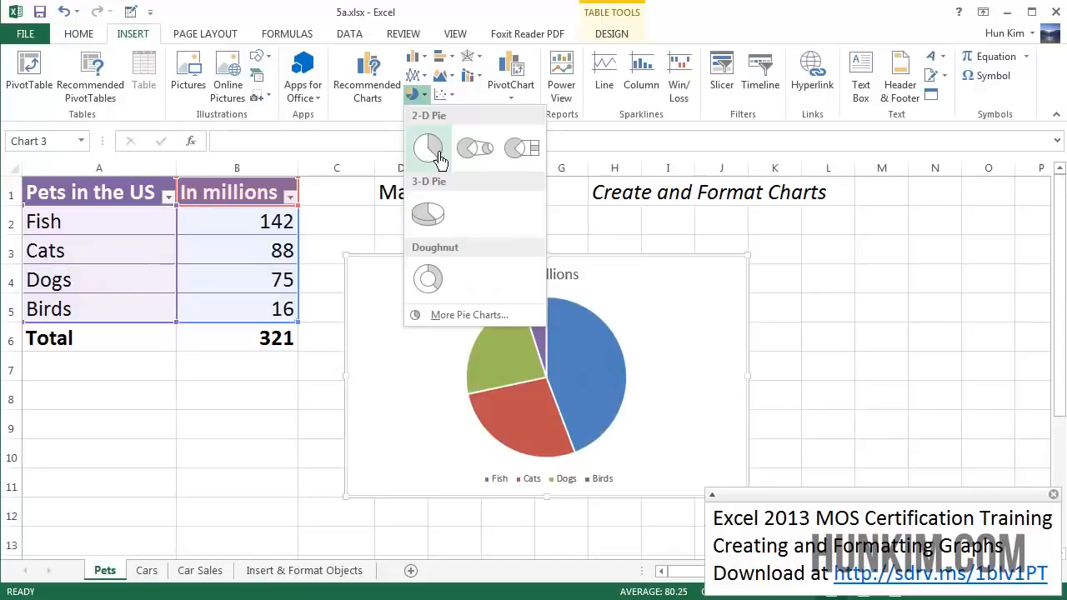
{"action": "left_click", "coordinate": [439, 155]}
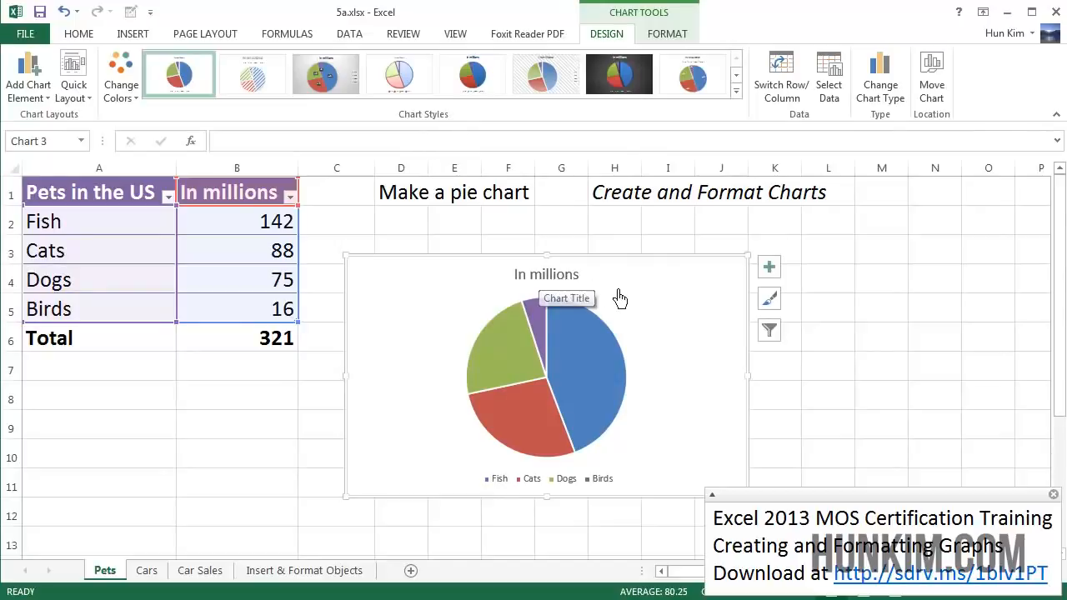
Rename the chart title to Popular Pets in the US.
{"action": "left_click", "coordinate": [576, 282]}
{"action": "double_click", "coordinate": [562, 288]}
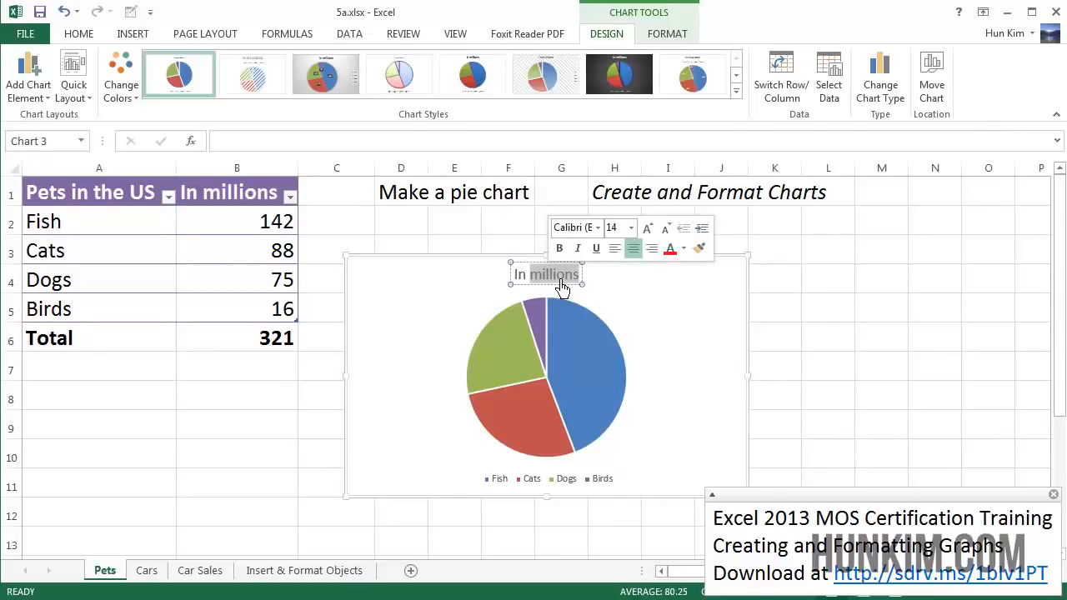
{"action": "triple_click", "coordinate": [562, 288]}
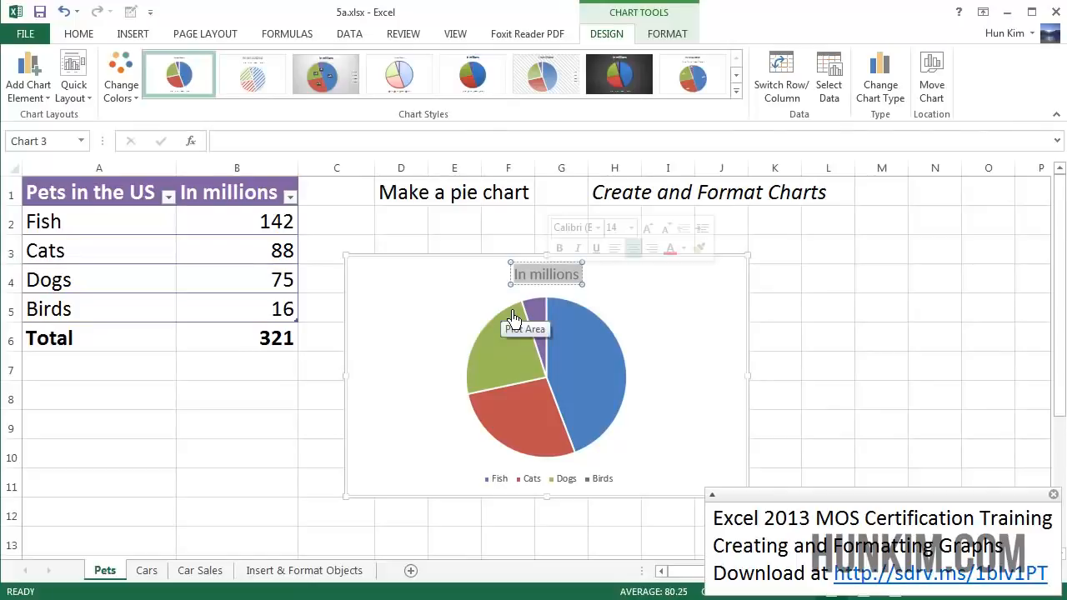
{"action": "type", "text": "Popular"}
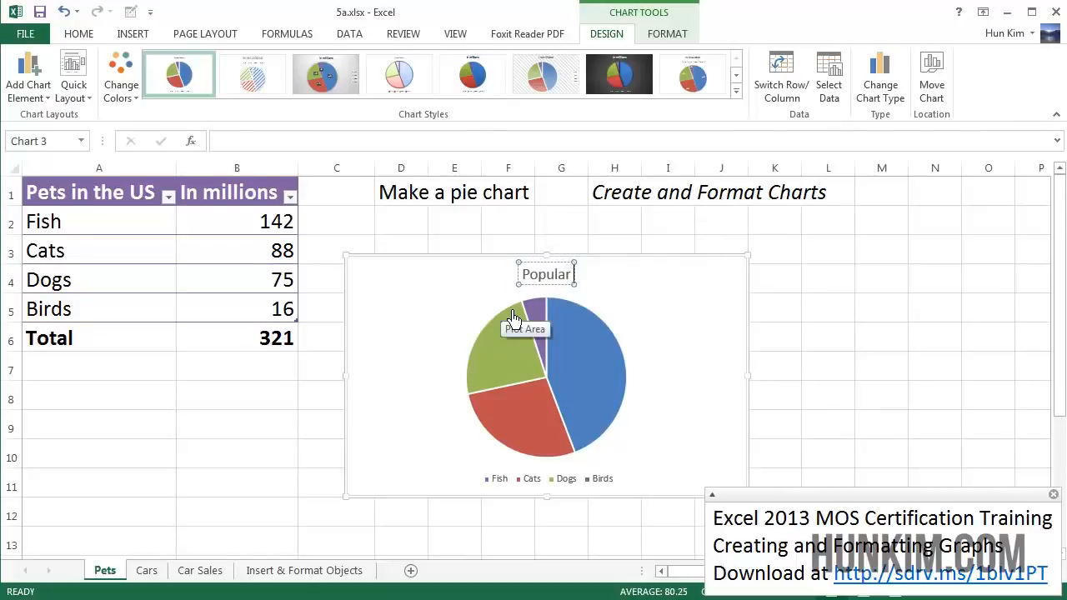
{"action": "type", "text": " Pet"}
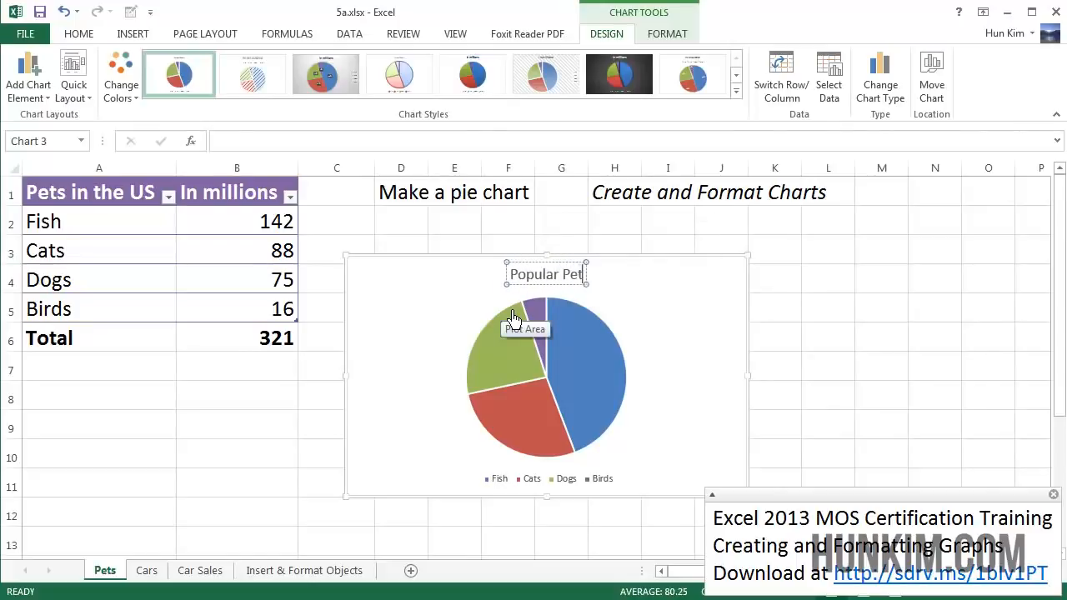
{"action": "type", "text": "s in the US"}
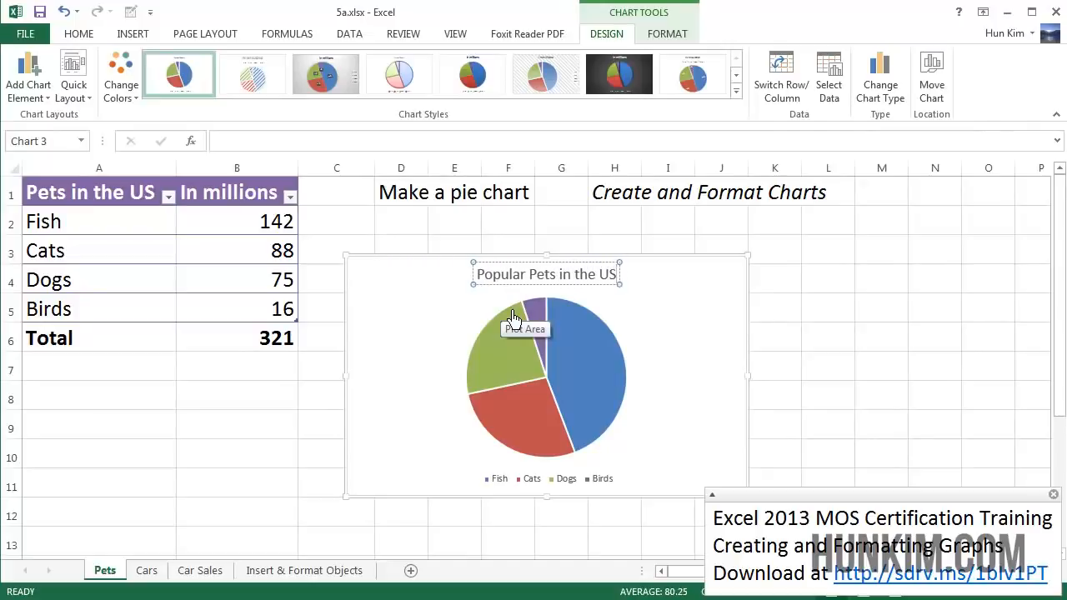
{"action": "left_click", "coordinate": [676, 359]}
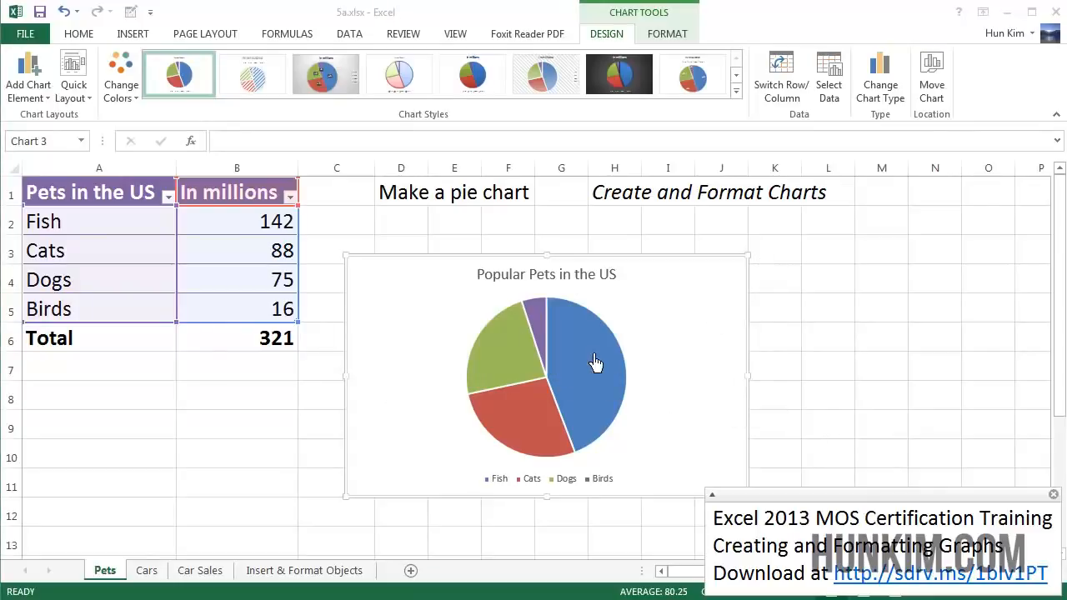
Preview the quick layouts, color sets and chart styles for the pie chart without applying any.
{"action": "left_click", "coordinate": [697, 336]}
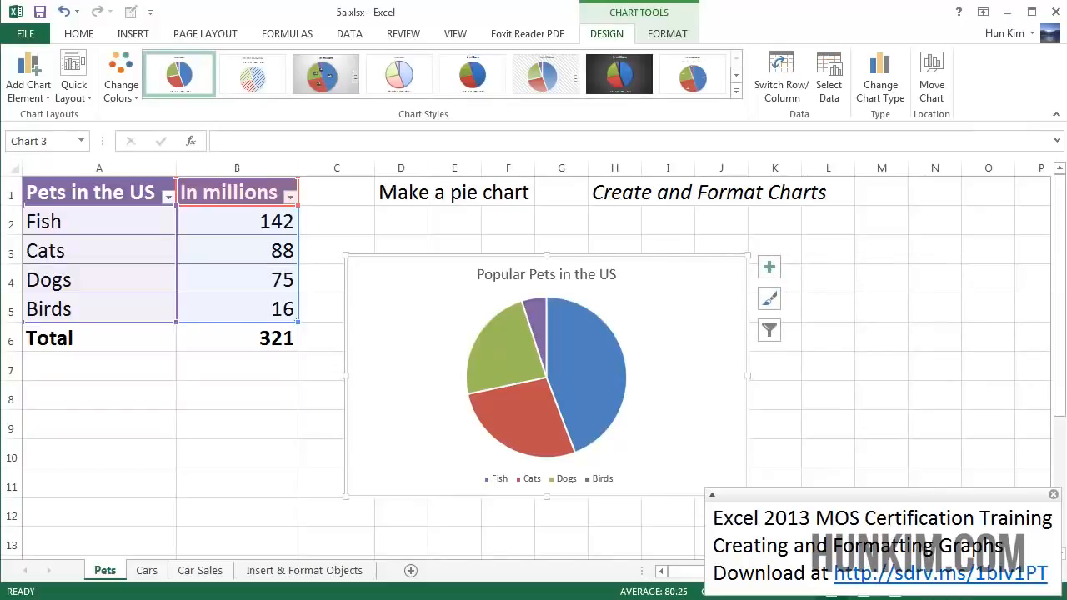
{"action": "left_click", "coordinate": [683, 367]}
{"action": "left_click", "coordinate": [93, 80]}
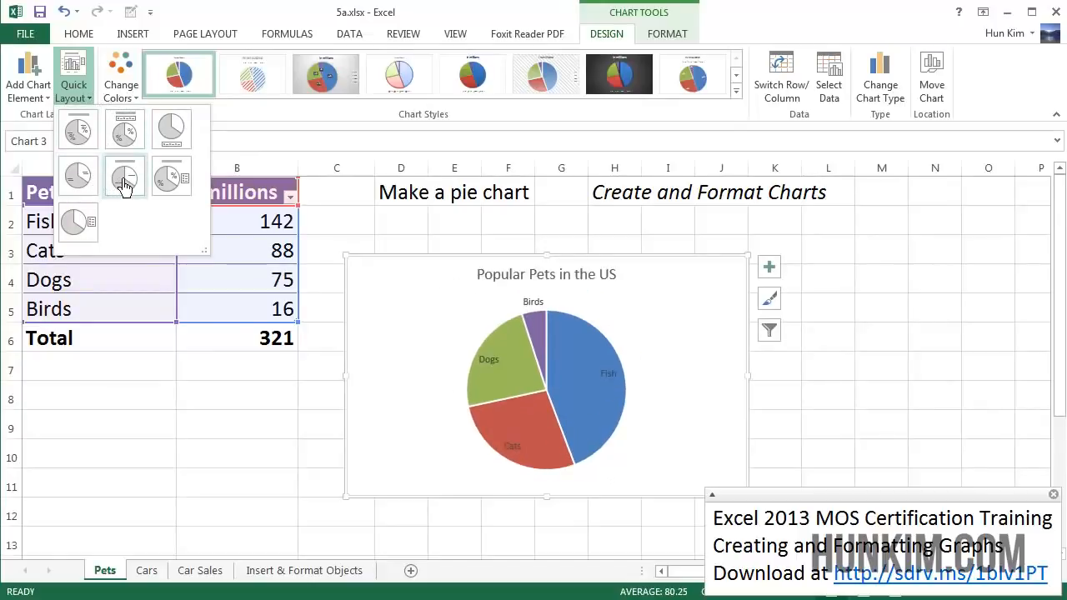
{"action": "left_click", "coordinate": [125, 88]}
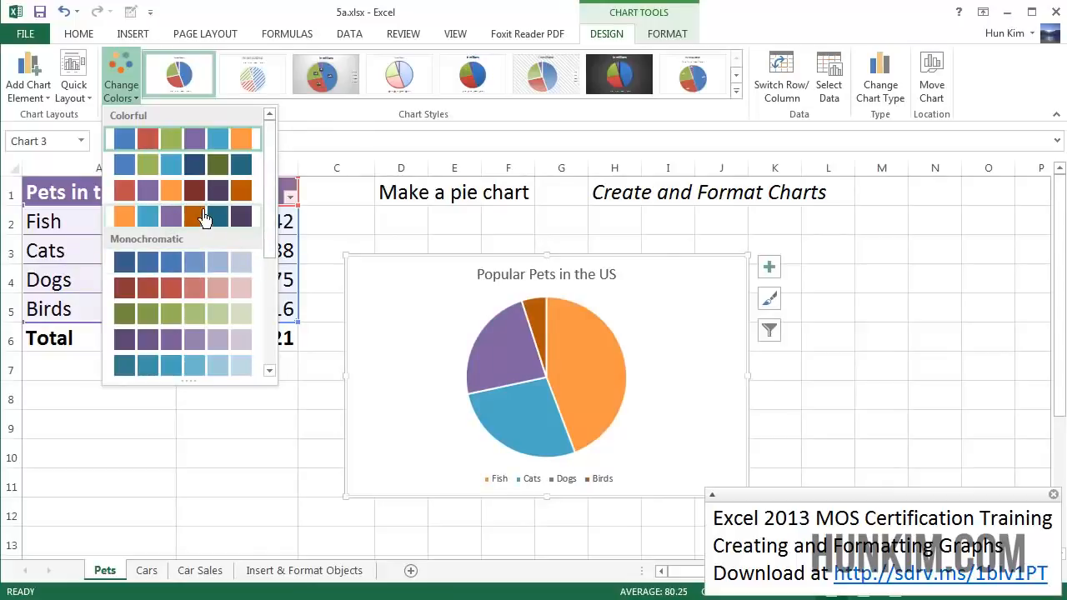
{"action": "left_click", "coordinate": [736, 91]}
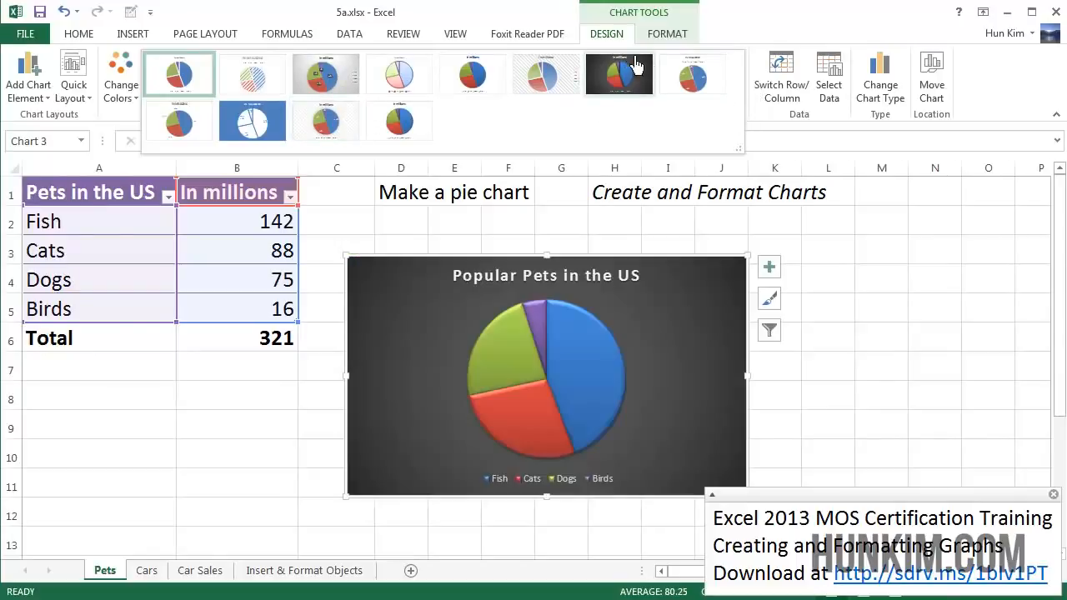
{"action": "left_click", "coordinate": [613, 41]}
{"action": "left_click", "coordinate": [674, 40]}
{"action": "left_click", "coordinate": [617, 40]}
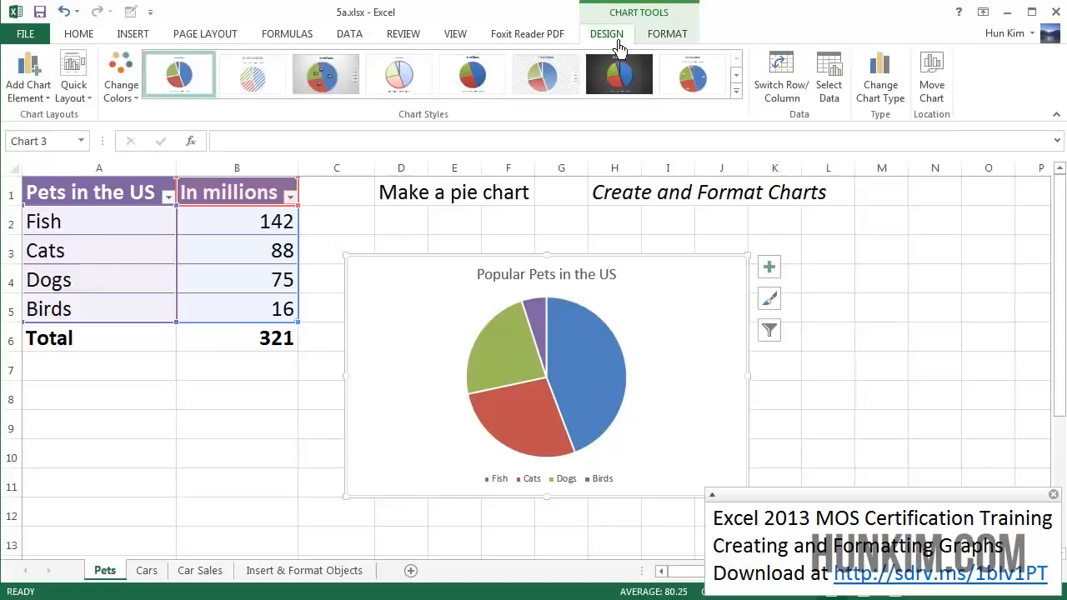
{"action": "left_click", "coordinate": [736, 90]}
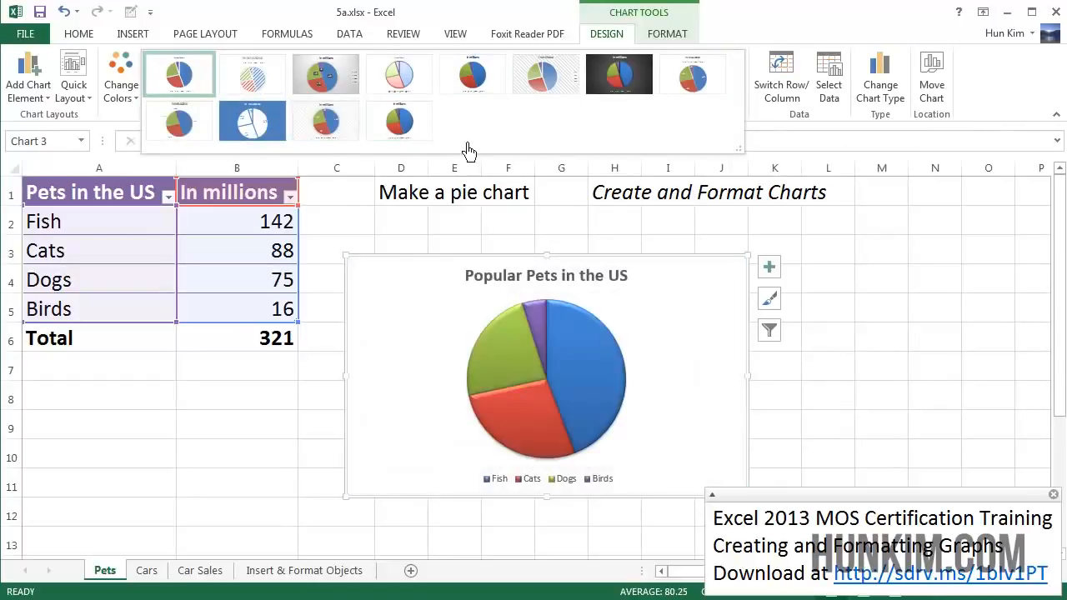
Turn the chart title off and back on from the chart elements list.
{"action": "left_click", "coordinate": [780, 282]}
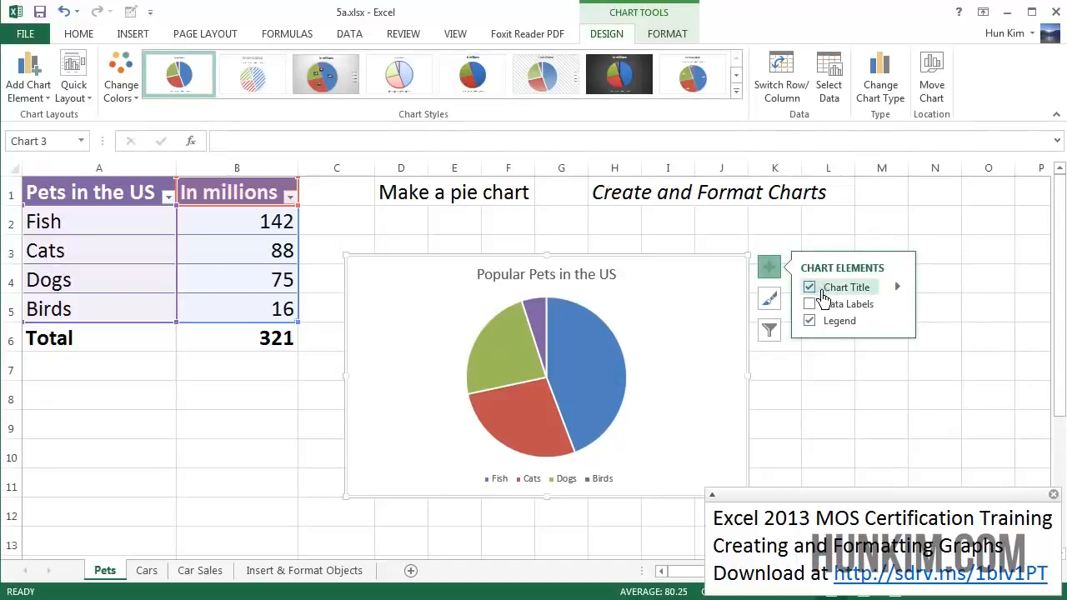
{"action": "left_click", "coordinate": [818, 291]}
{"action": "left_click", "coordinate": [823, 296]}
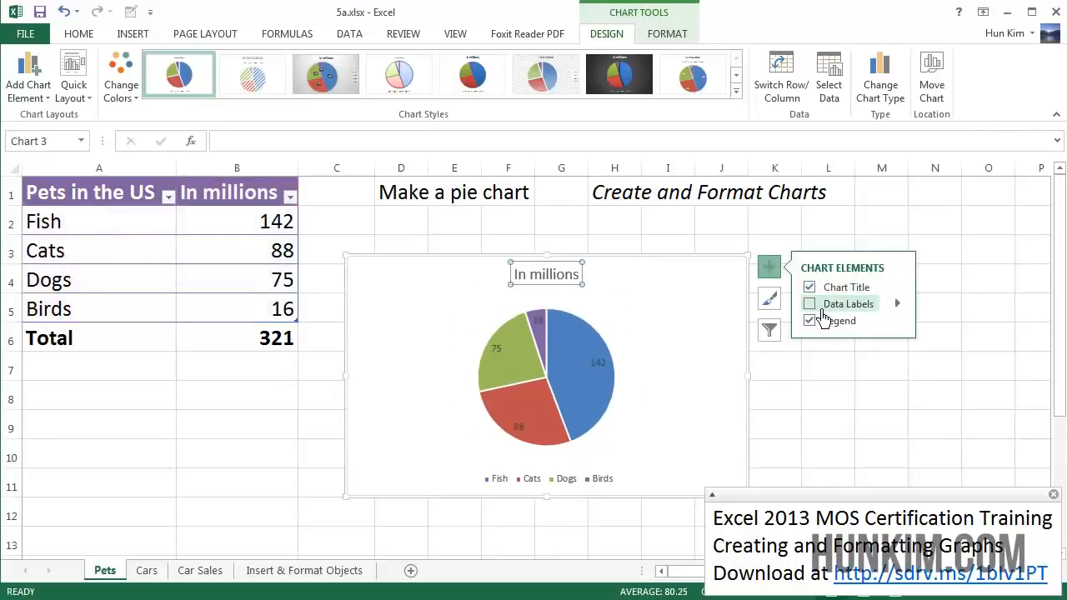
Turn the chart legend off and back on.
{"action": "left_click", "coordinate": [821, 322]}
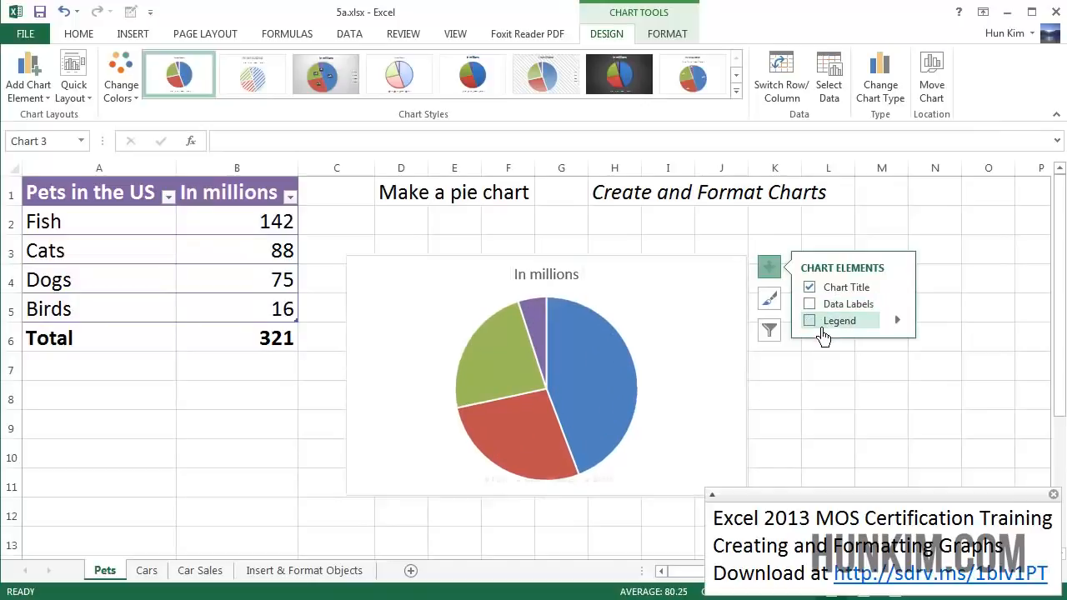
{"action": "left_click", "coordinate": [824, 336]}
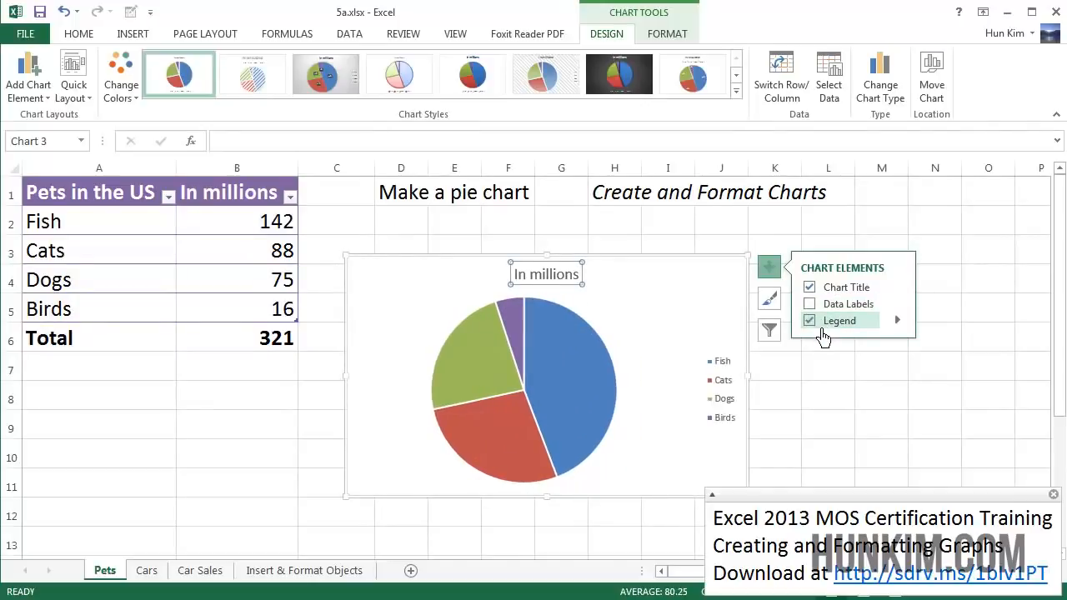
{"action": "left_click", "coordinate": [821, 333]}
{"action": "left_click", "coordinate": [816, 334]}
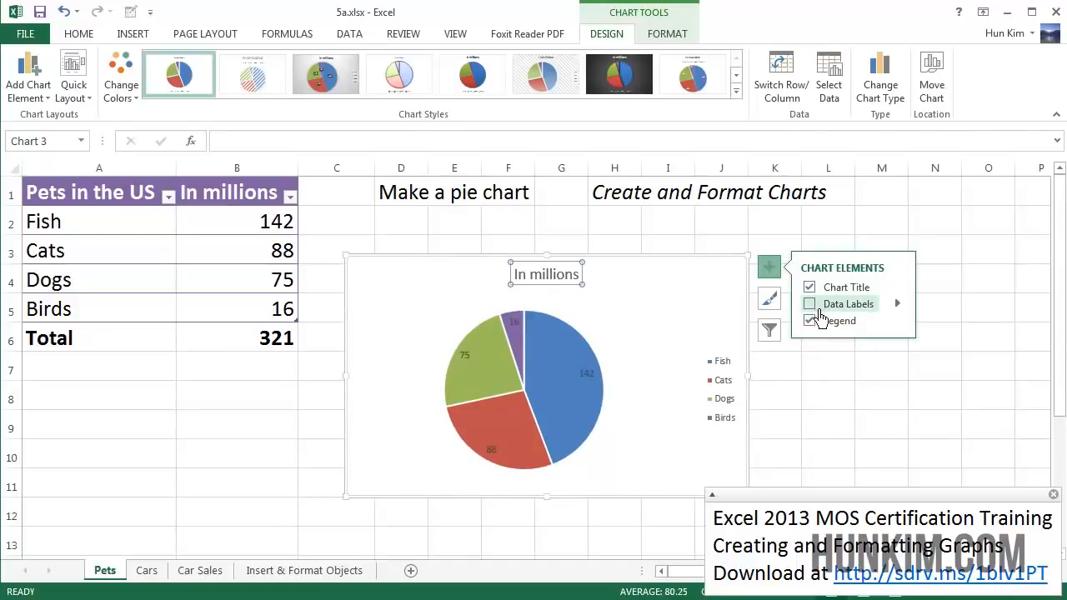
Add data labels to the pie and set them to show percentages instead of values.
{"action": "left_click", "coordinate": [809, 305]}
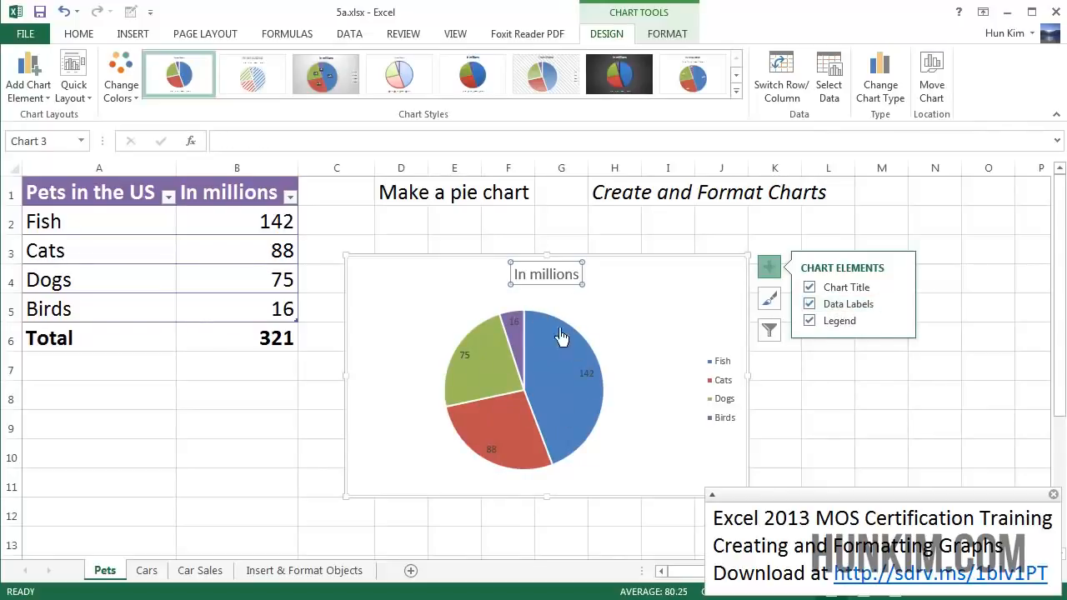
{"action": "mouse_move", "coordinate": [581, 429]}
{"action": "left_click", "coordinate": [909, 310]}
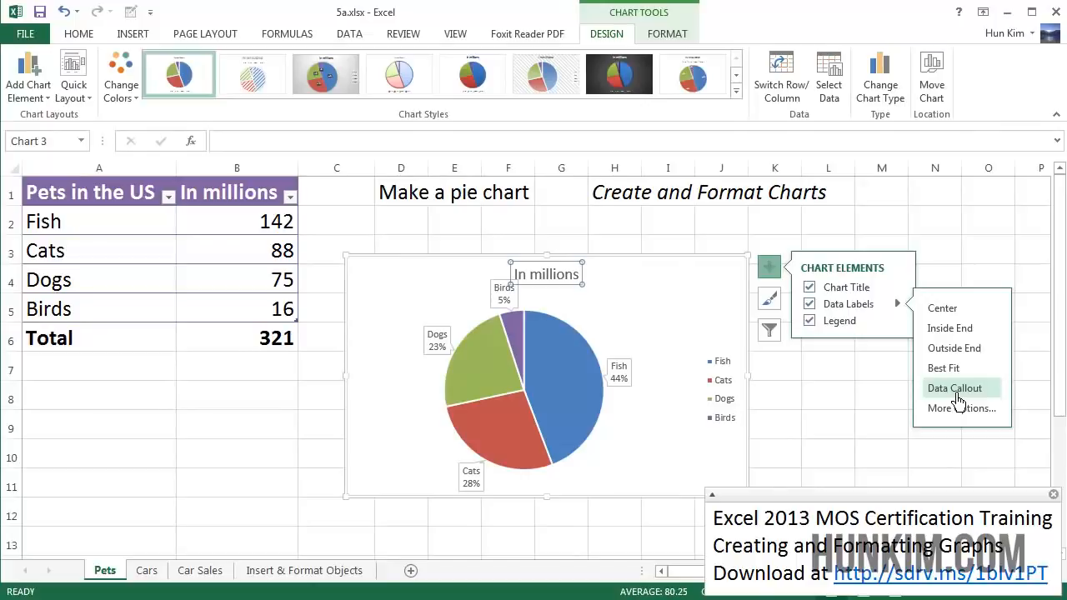
{"action": "left_click", "coordinate": [963, 417]}
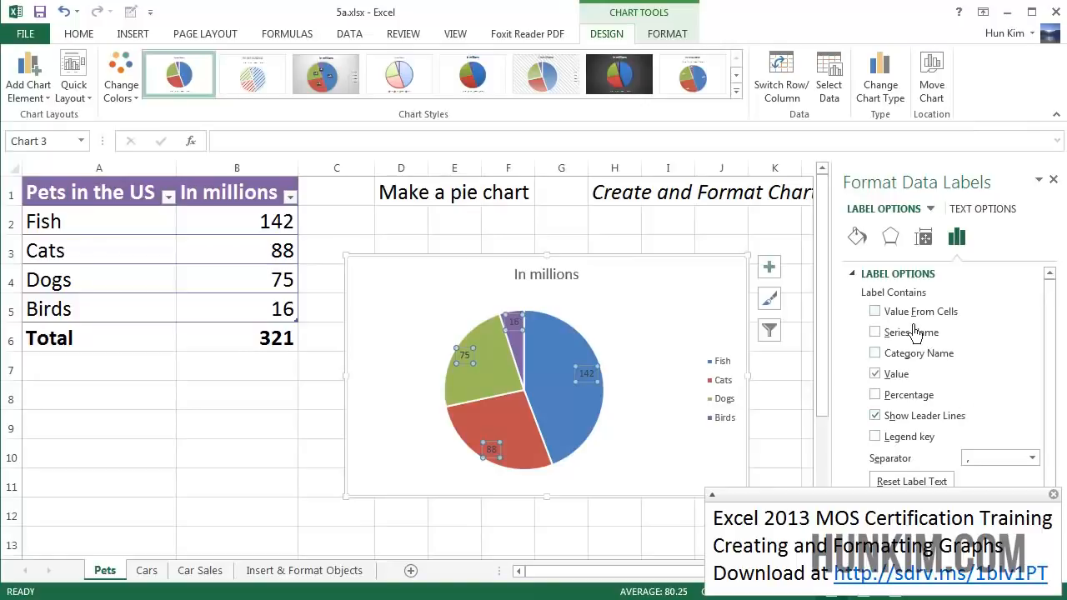
{"action": "left_click", "coordinate": [876, 374]}
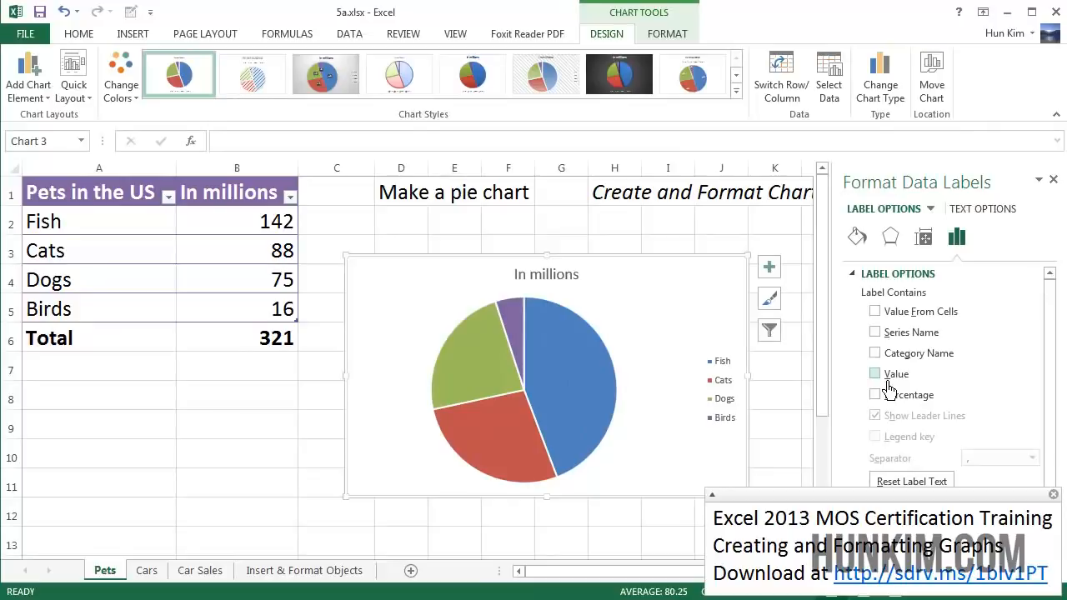
{"action": "left_click", "coordinate": [876, 395]}
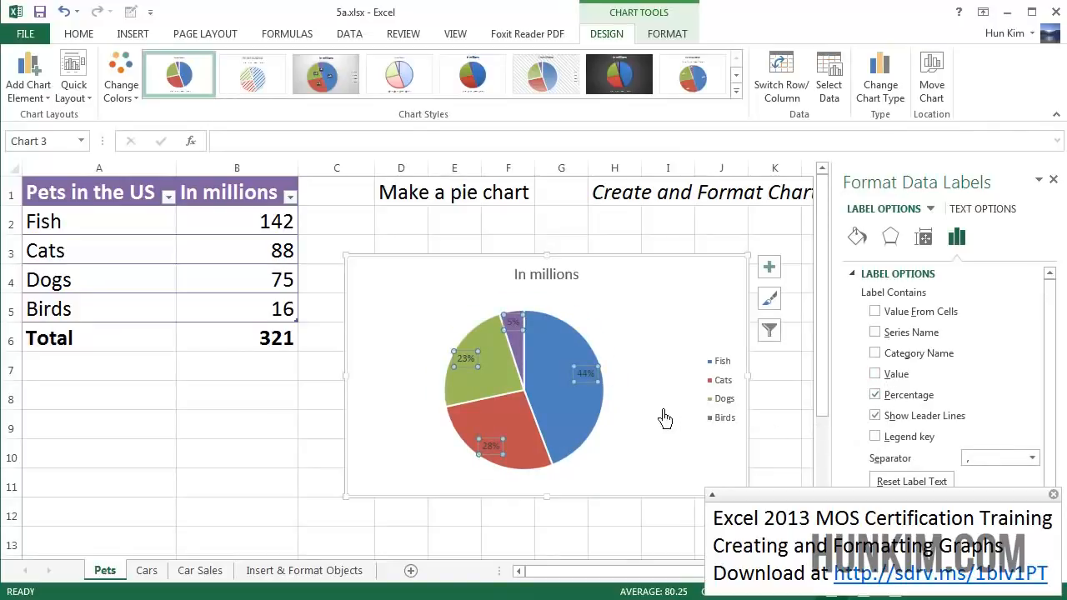
{"action": "left_click", "coordinate": [426, 415]}
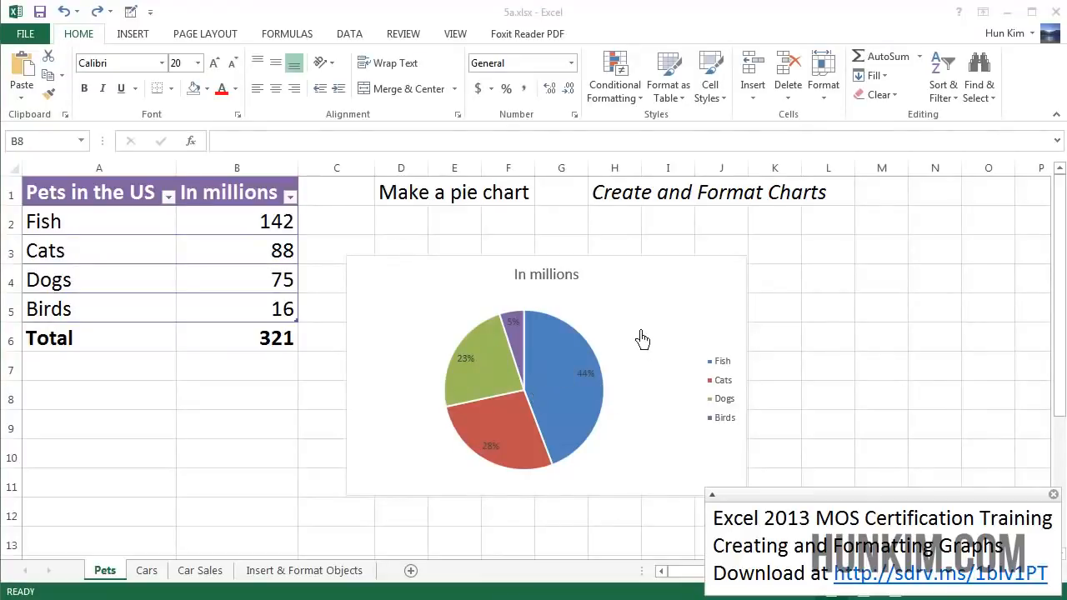
Recolor the Fish slice of the pie with an orange fill from the theme colors.
{"action": "left_click", "coordinate": [563, 375]}
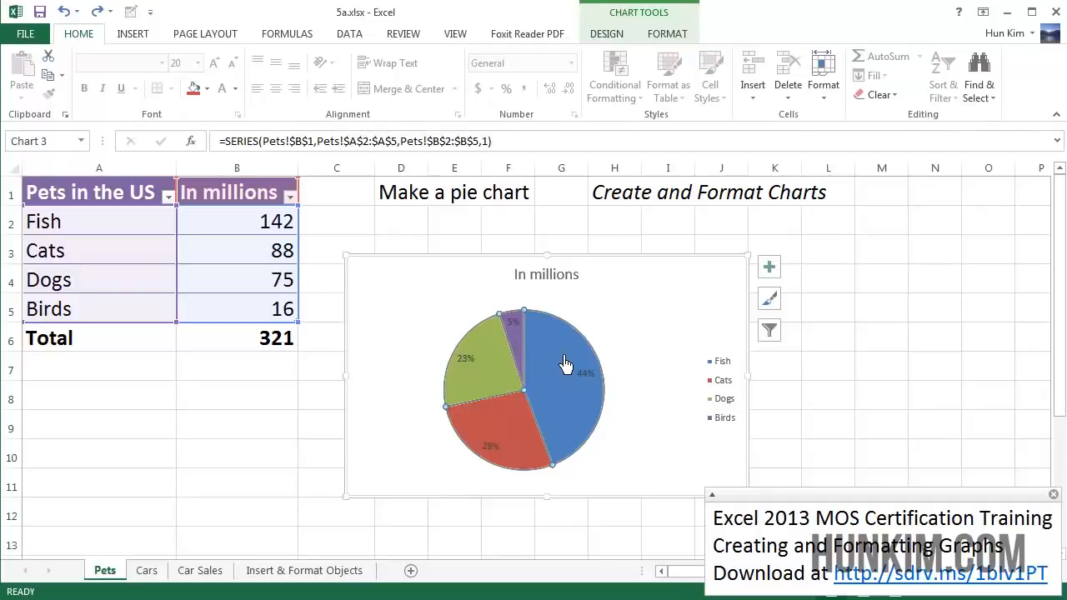
{"action": "double_click", "coordinate": [566, 365]}
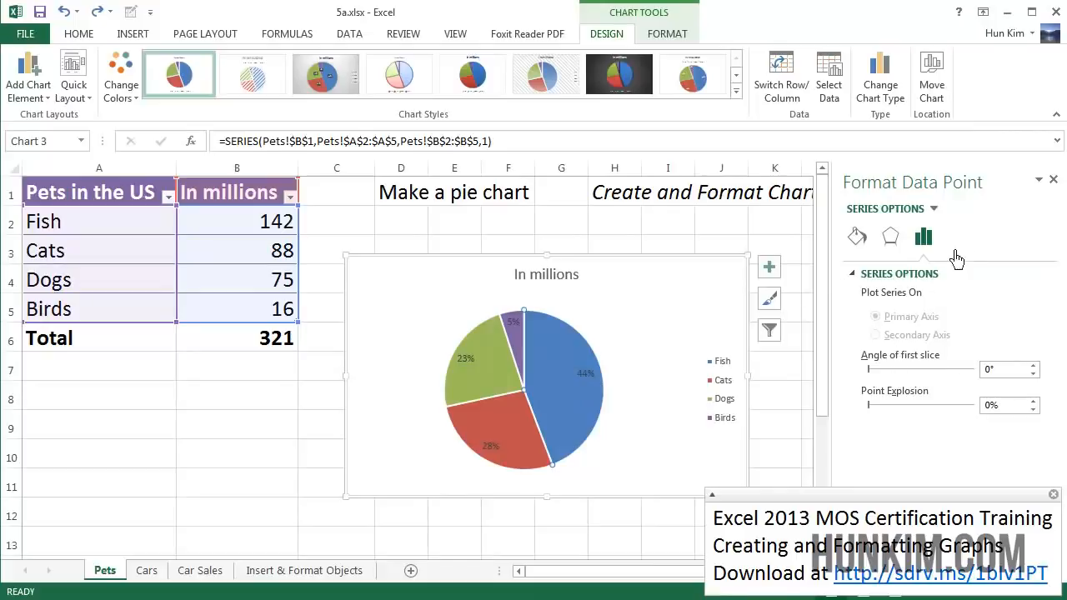
{"action": "left_click", "coordinate": [858, 237]}
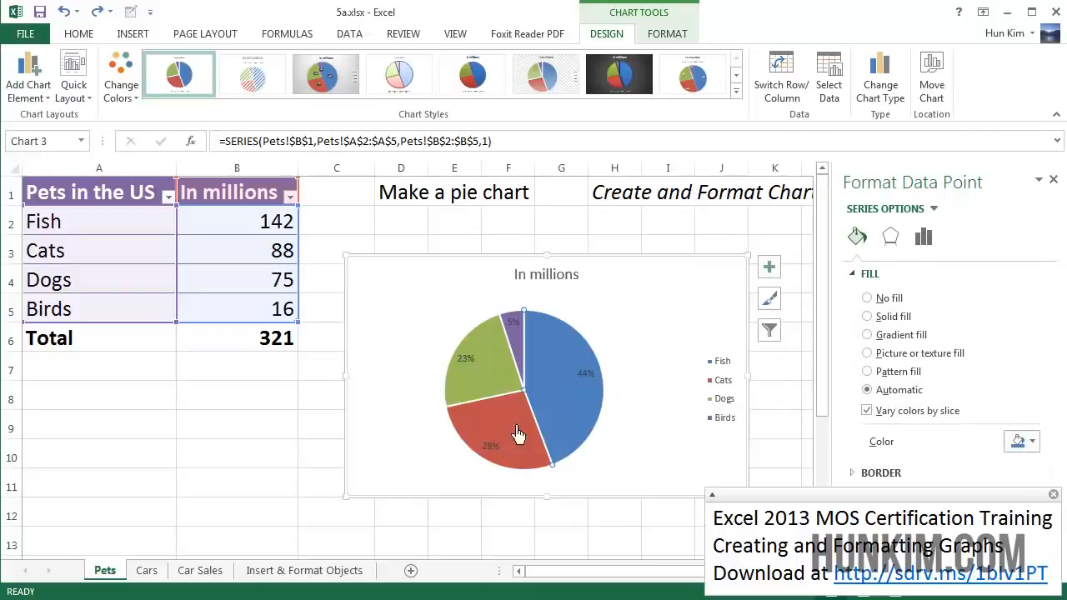
{"action": "left_click", "coordinate": [1031, 443]}
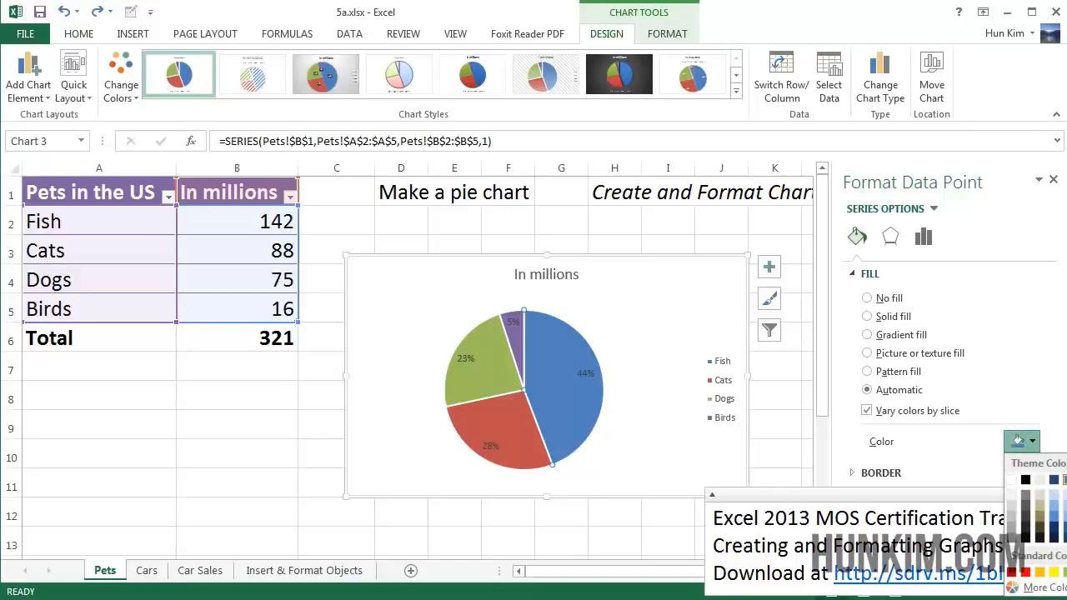
{"action": "left_click", "coordinate": [1066, 481]}
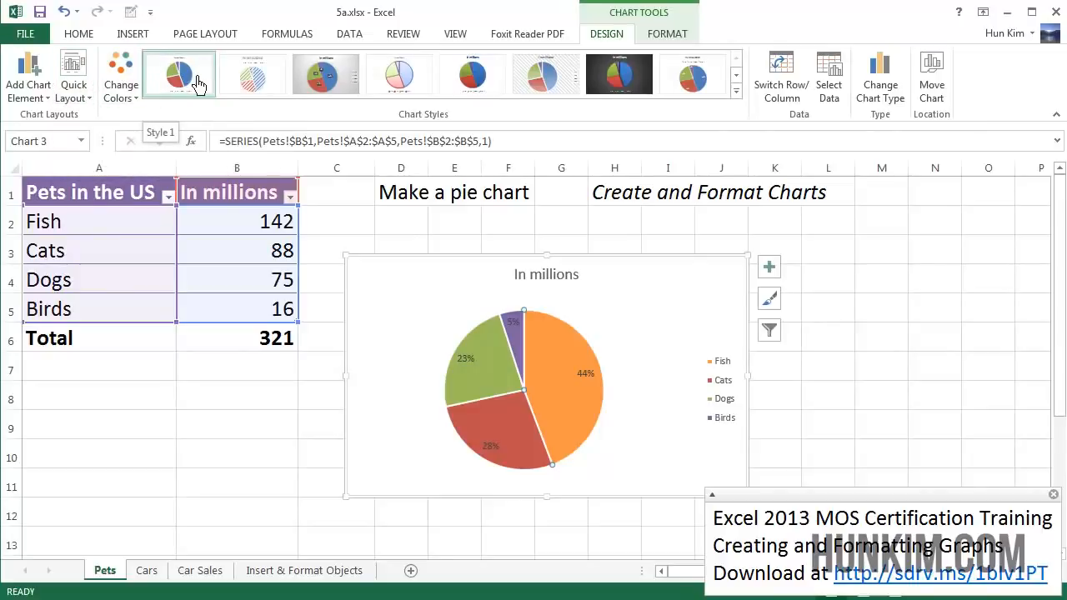
Browse the chart style gallery and the chart's elements, style and filter options without changing anything.
{"action": "left_click", "coordinate": [737, 91]}
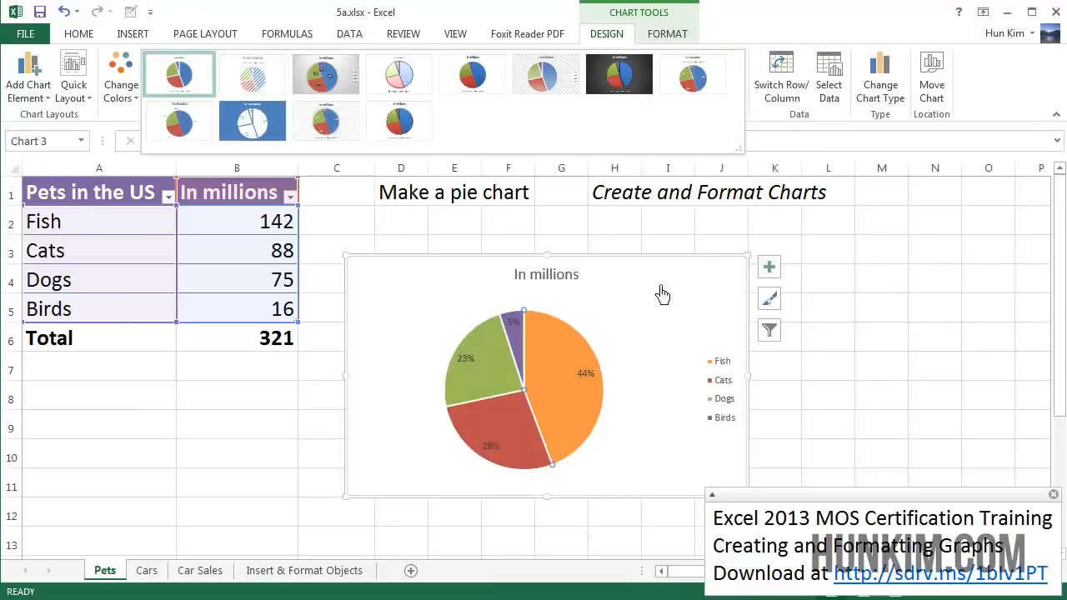
{"action": "left_click", "coordinate": [778, 280]}
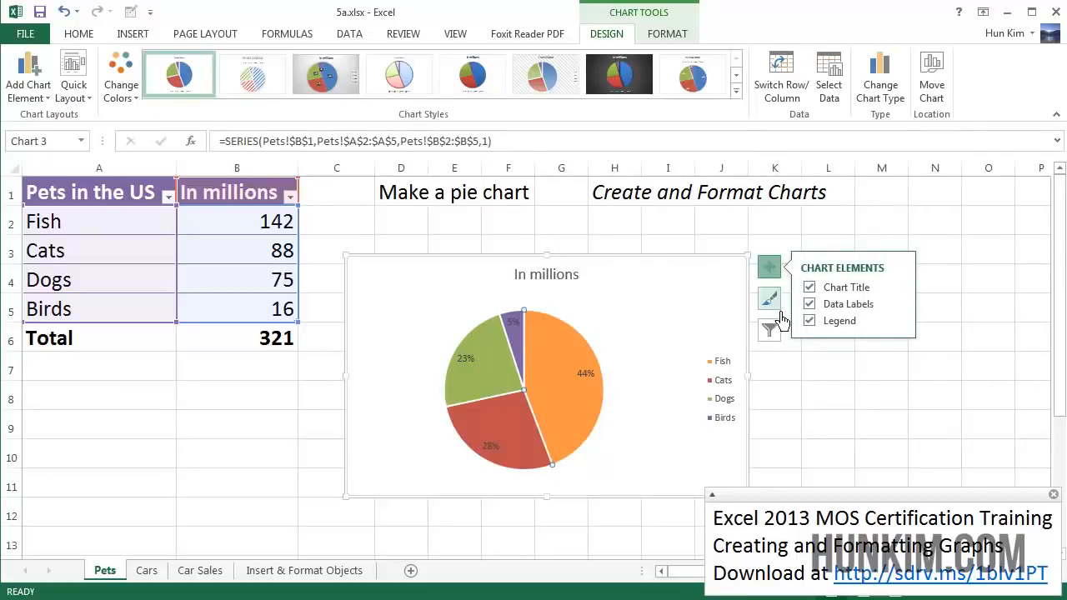
{"action": "left_click", "coordinate": [780, 311]}
{"action": "left_click", "coordinate": [689, 365]}
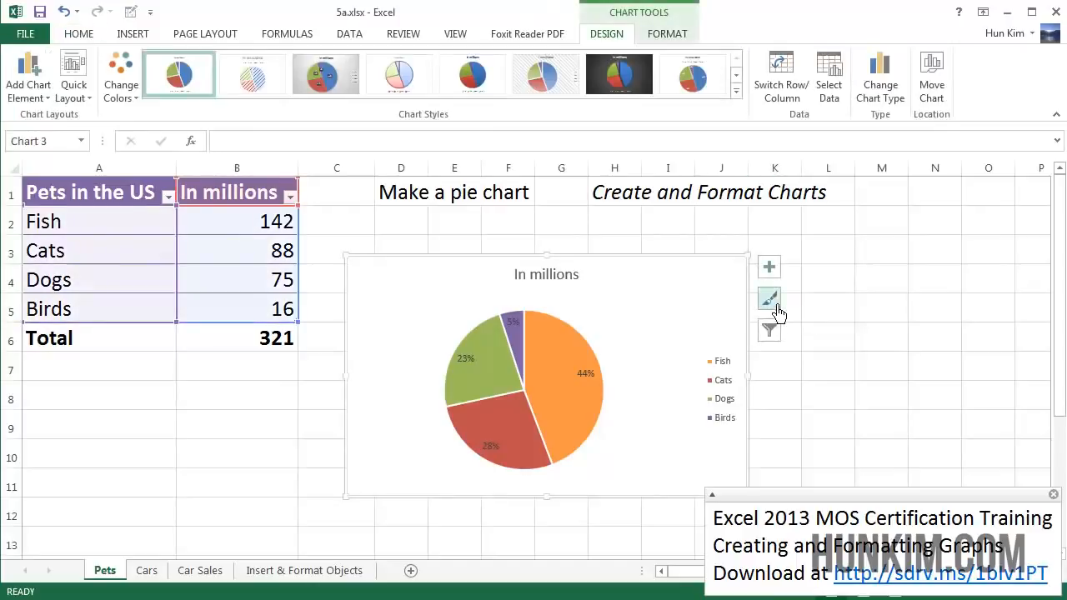
{"action": "left_click", "coordinate": [778, 307]}
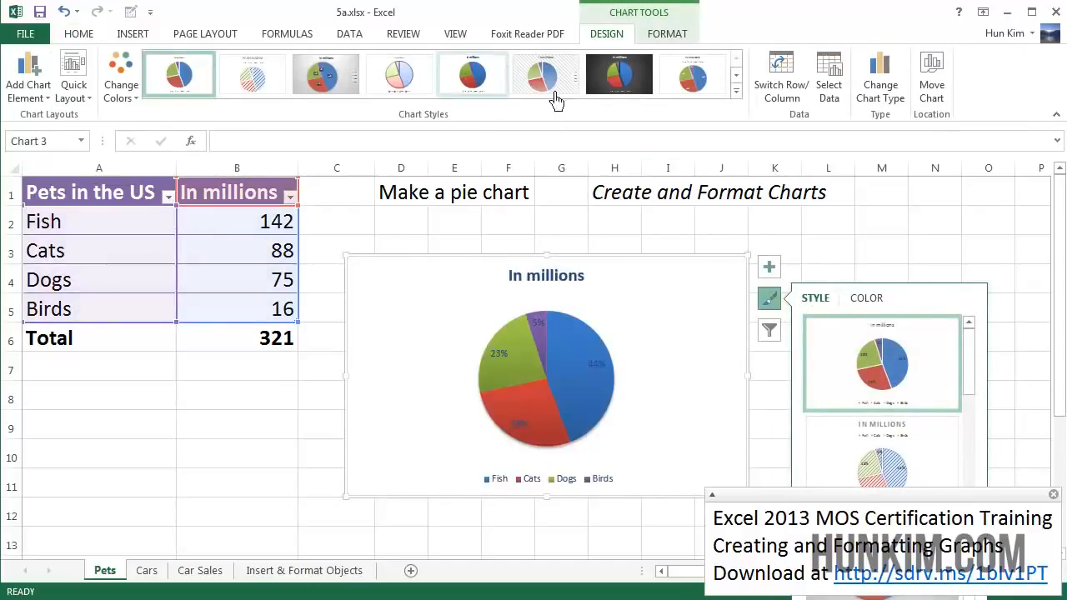
{"action": "left_click", "coordinate": [619, 73]}
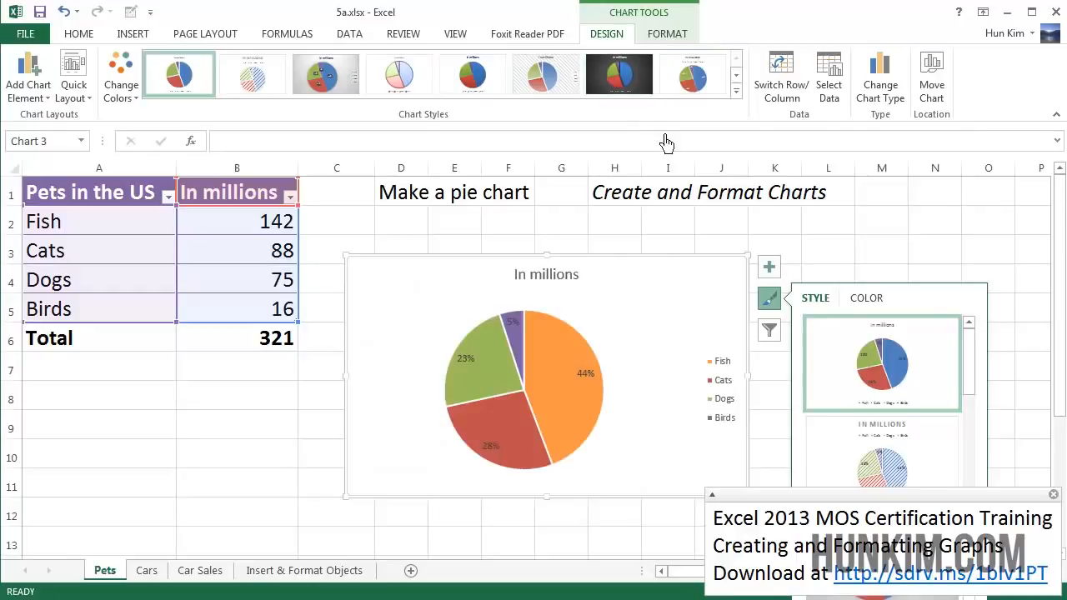
{"action": "left_click", "coordinate": [769, 330]}
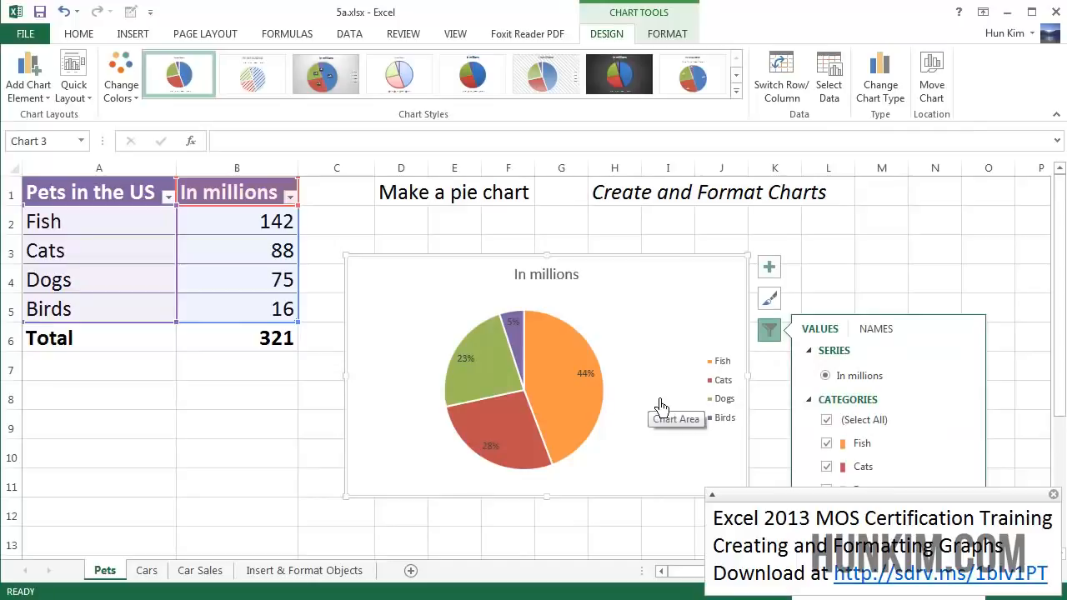
{"action": "left_click", "coordinate": [584, 417]}
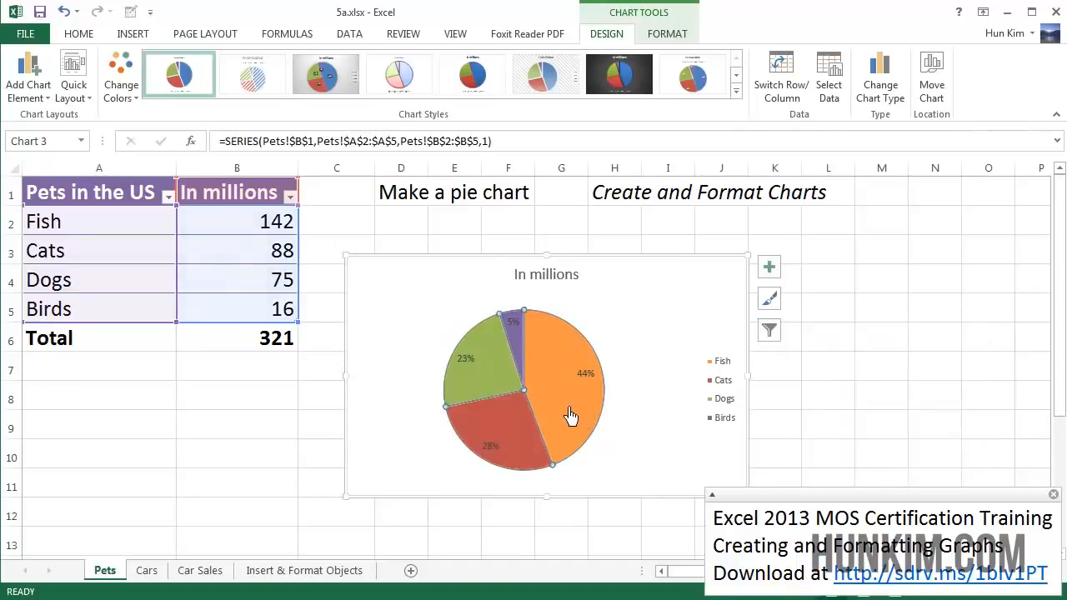
Open the fill settings of the Fish slice in the format pane.
{"action": "double_click", "coordinate": [561, 366]}
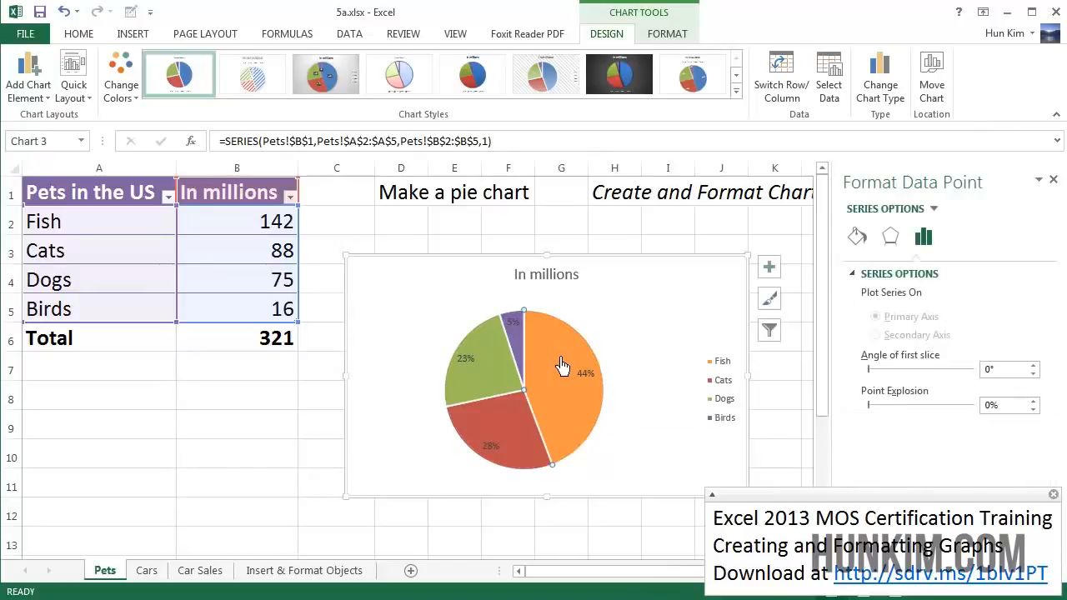
{"action": "left_click", "coordinate": [858, 239]}
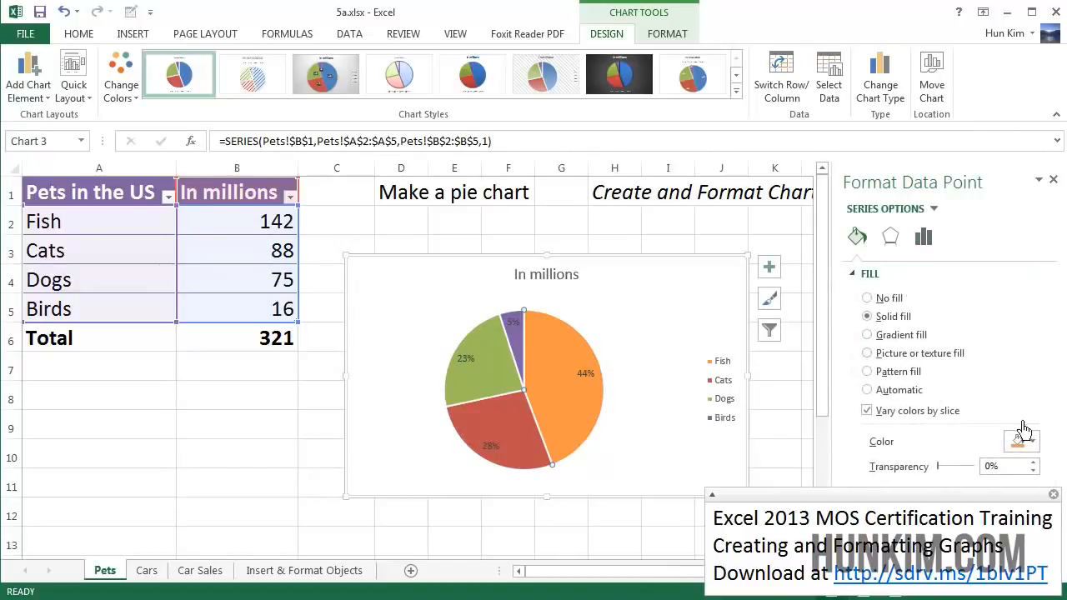